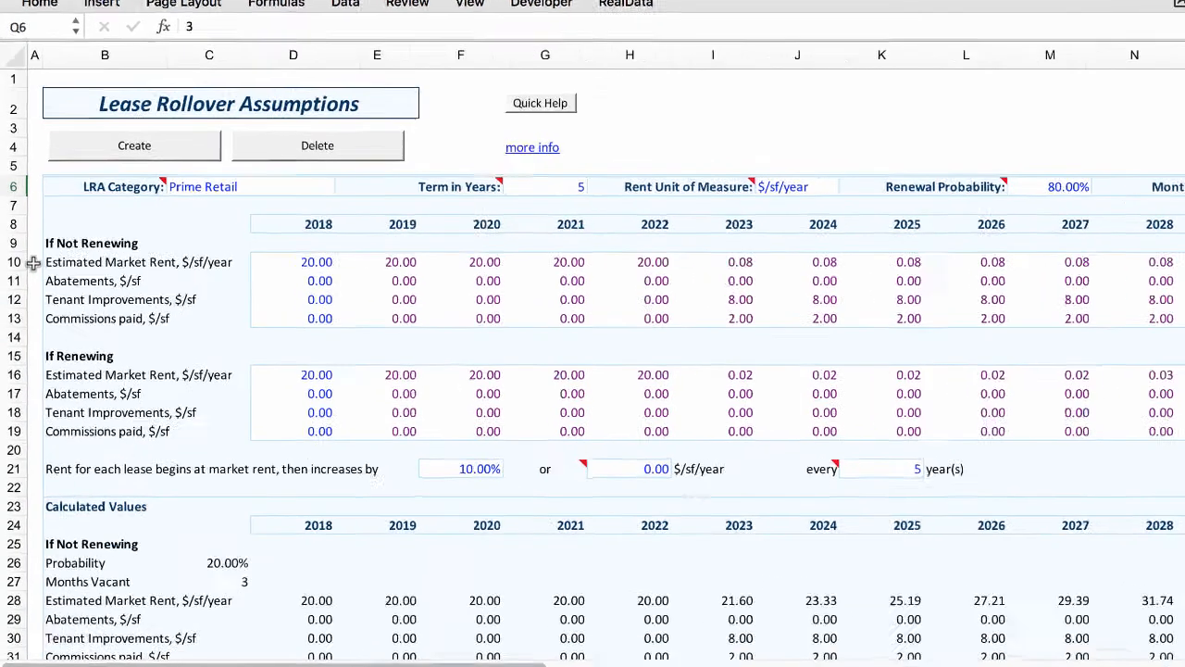
# Step: Examine the If Not Renewing and If Renewing input blocks and their 2018 values
pyautogui.moveTo(34, 264); pyautogui.dragTo(41, 317)
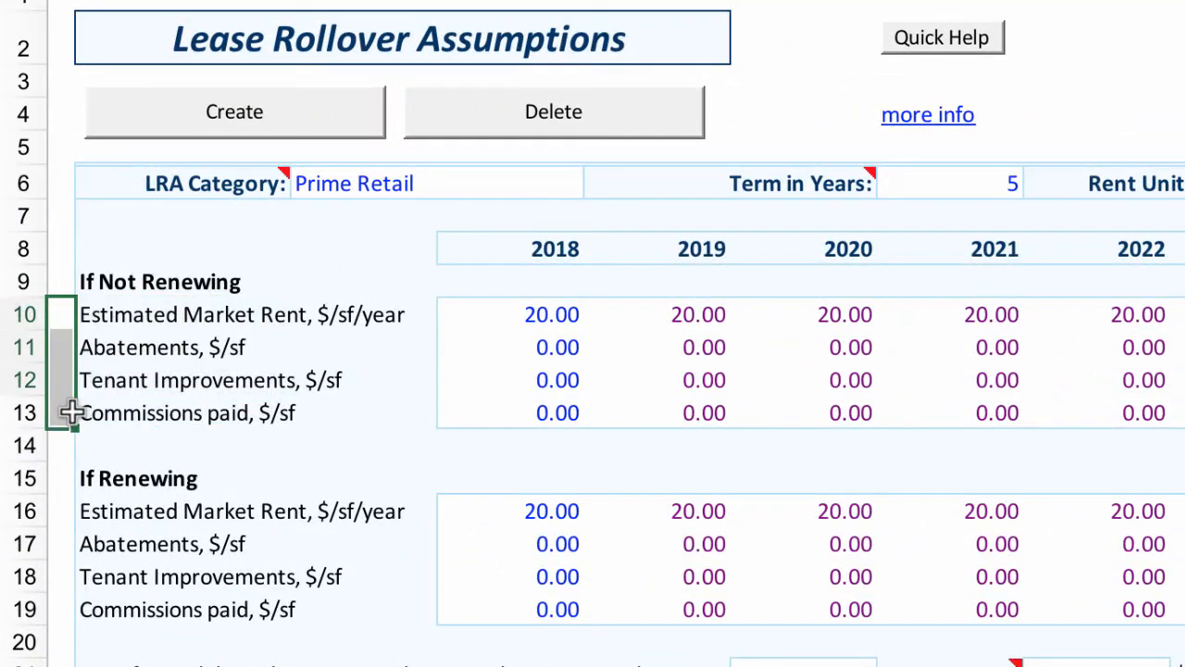
pyautogui.moveTo(60, 522); pyautogui.dragTo(63, 605)
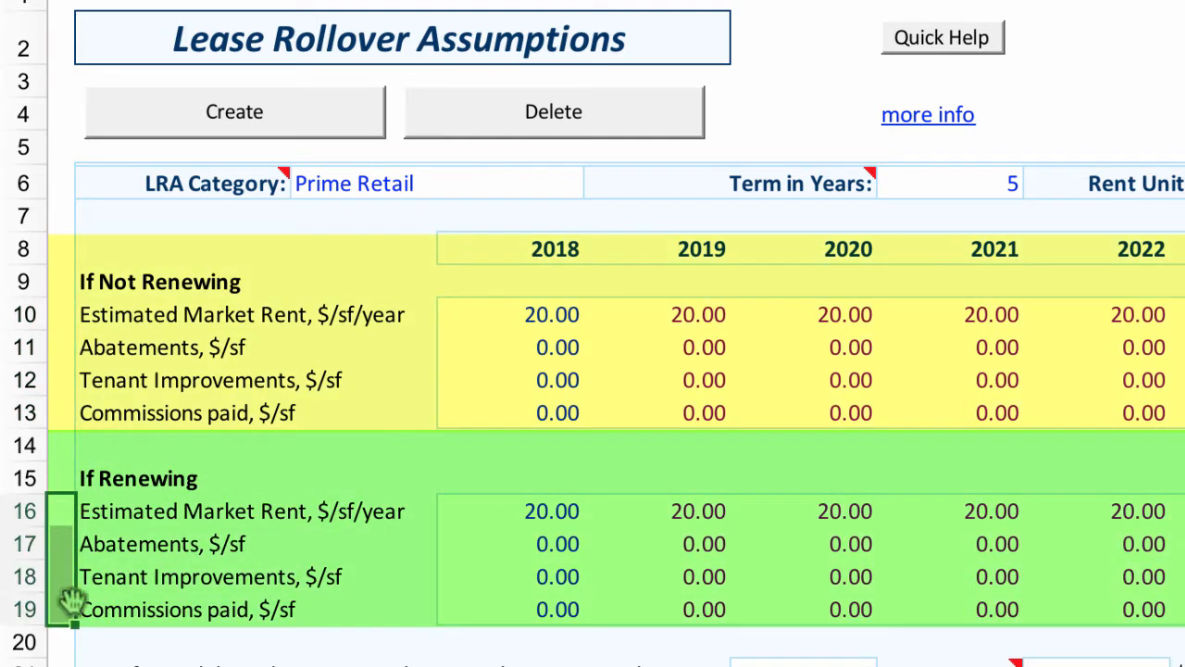
pyautogui.click(110, 481)
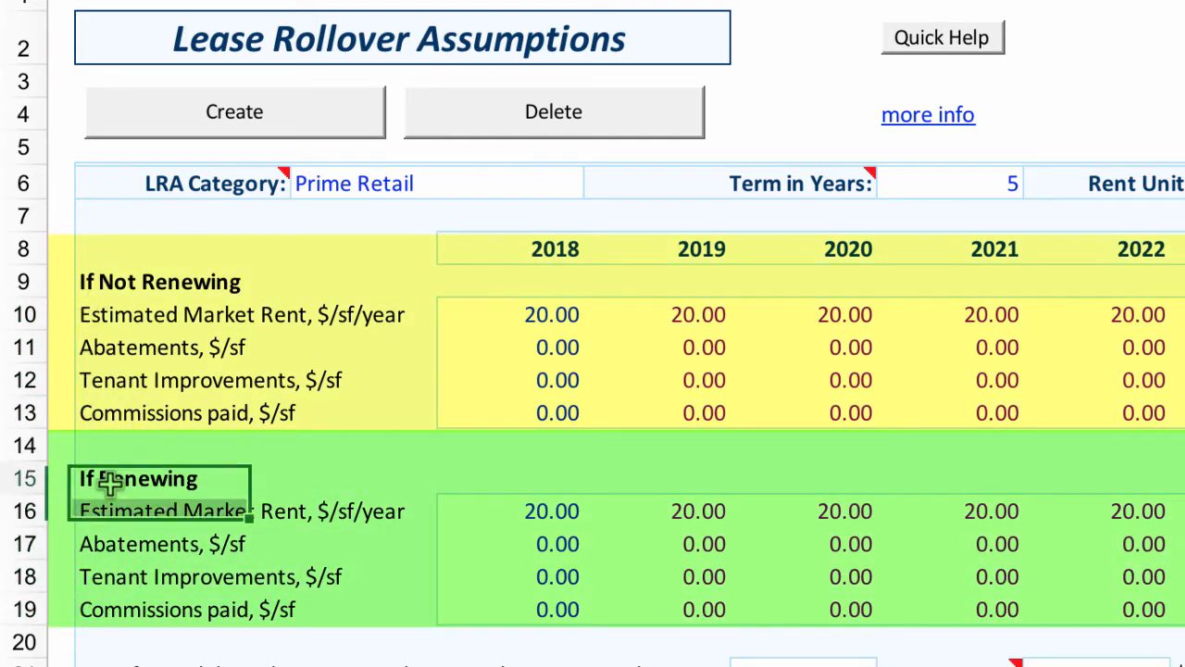
pyautogui.click(126, 273)
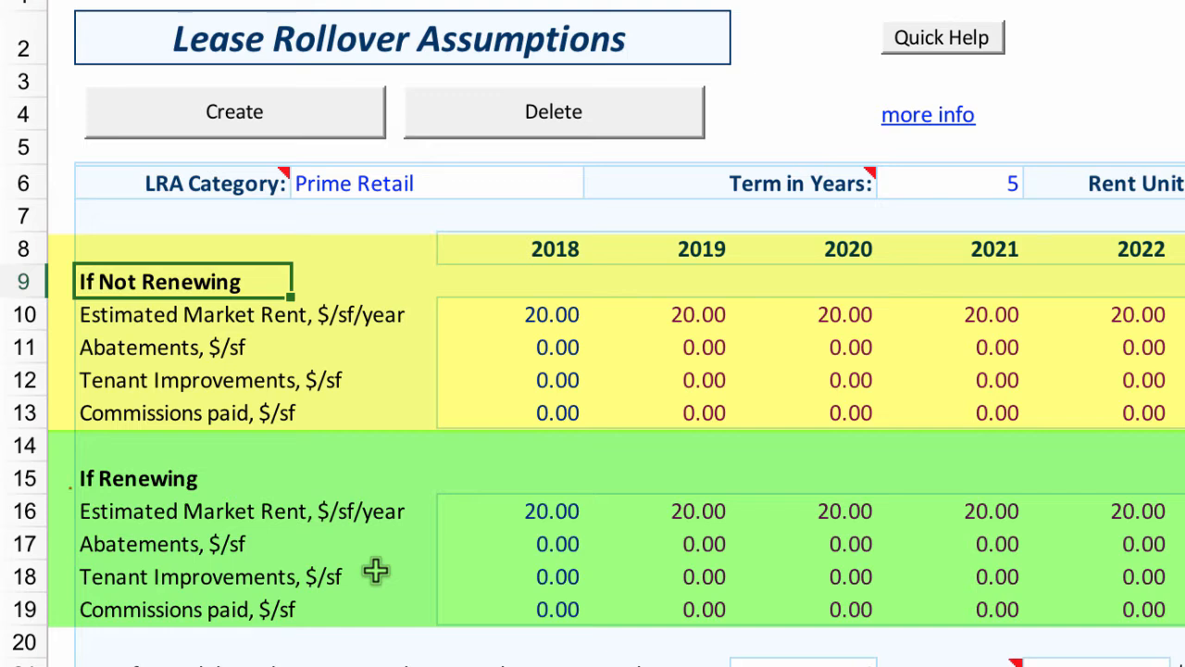
pyautogui.click(530, 512)
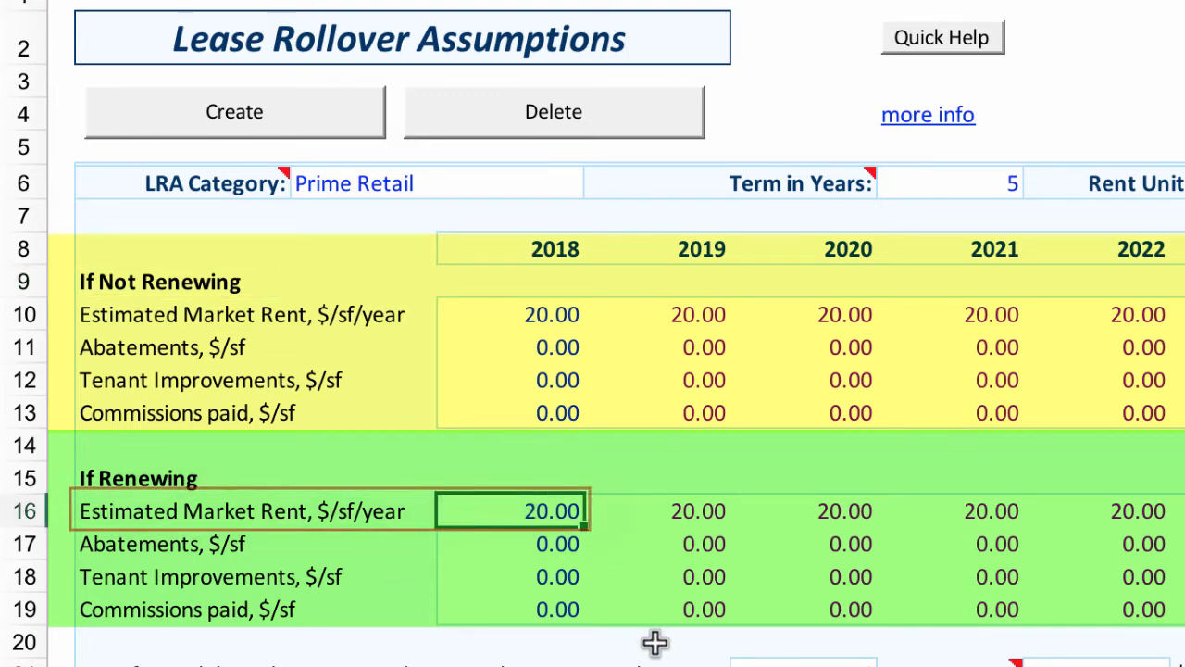
pyautogui.press('Down')
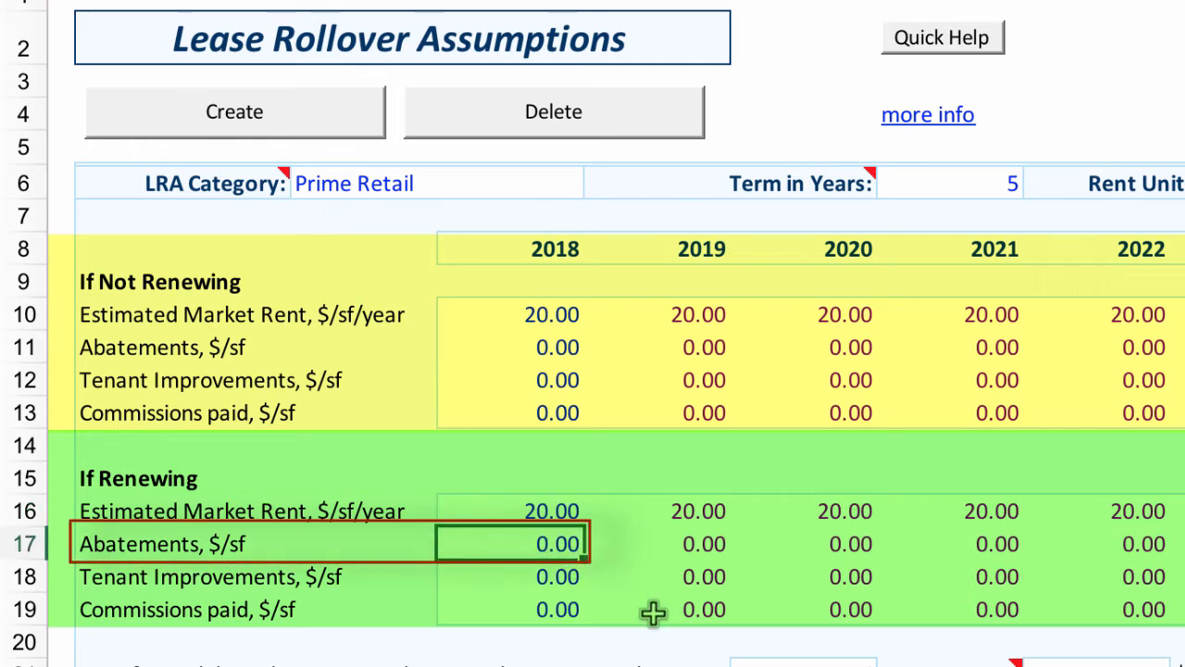
pyautogui.click(540, 577)
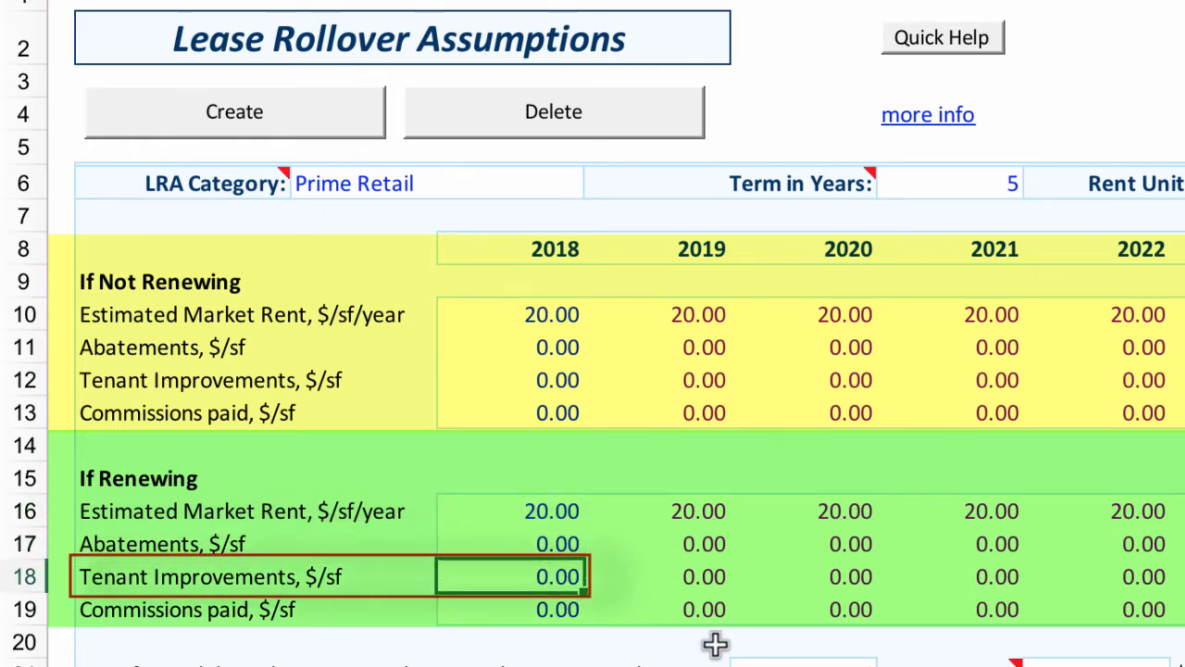
pyautogui.click(538, 606)
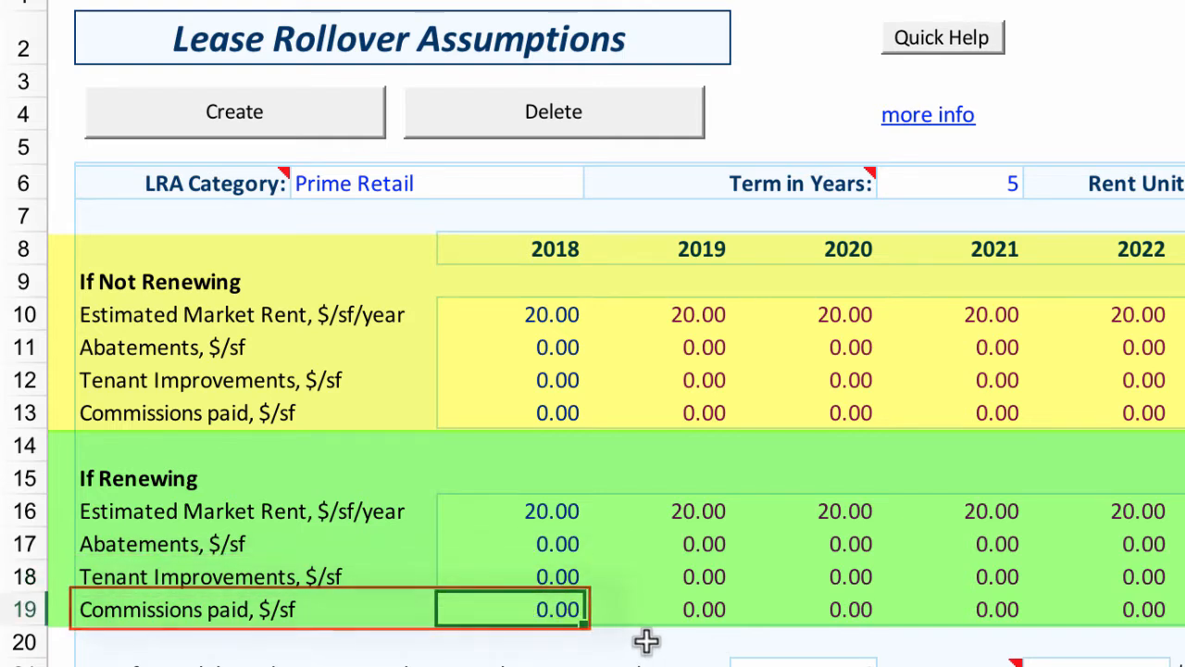
# Step: Examine the Estimated Market Rent rows across the years and the rent unit of measure
pyautogui.click(555, 339)
pyautogui.moveTo(555, 339); pyautogui.dragTo(558, 410)
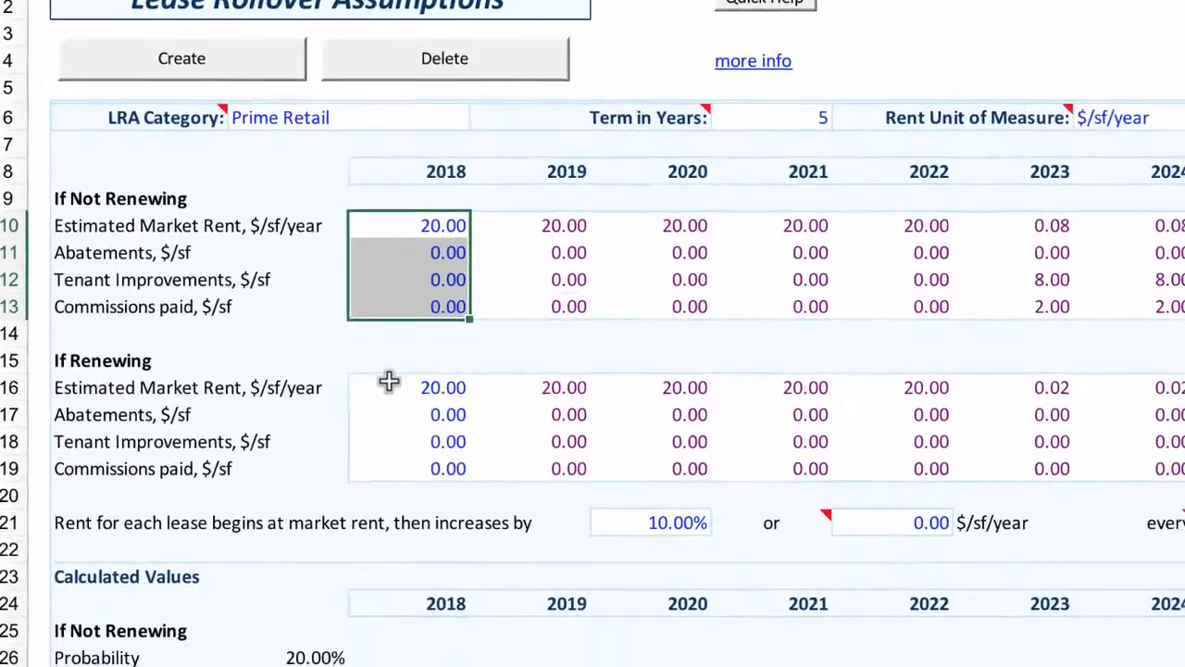
pyautogui.click(488, 482)
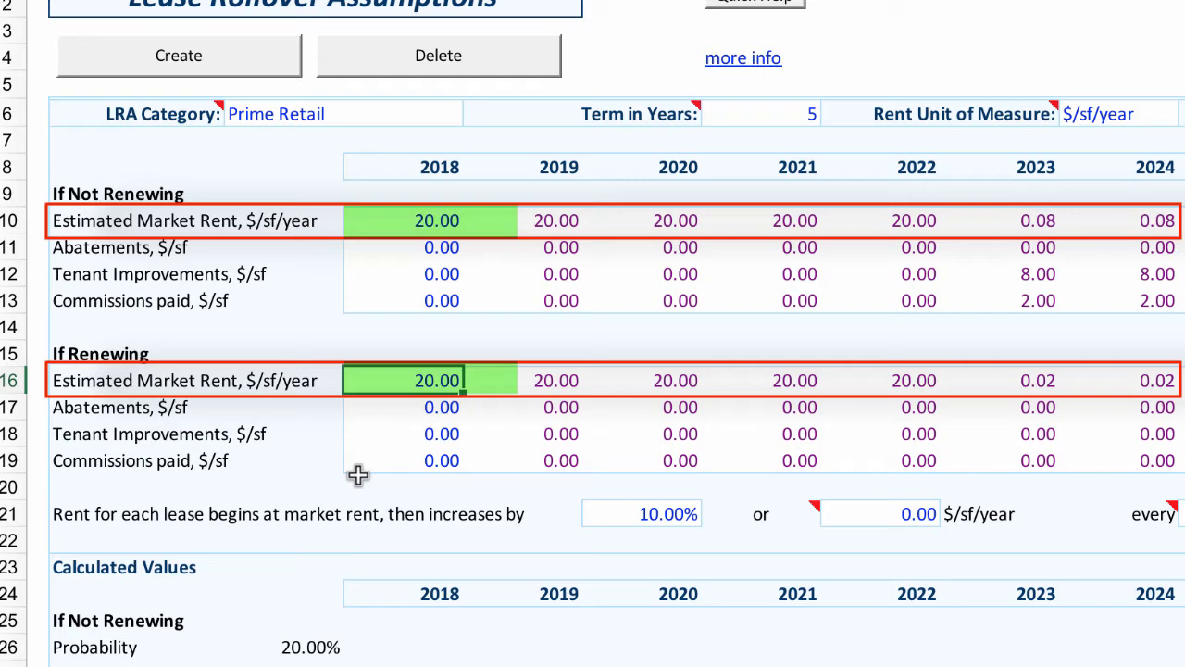
pyautogui.click(1095, 116)
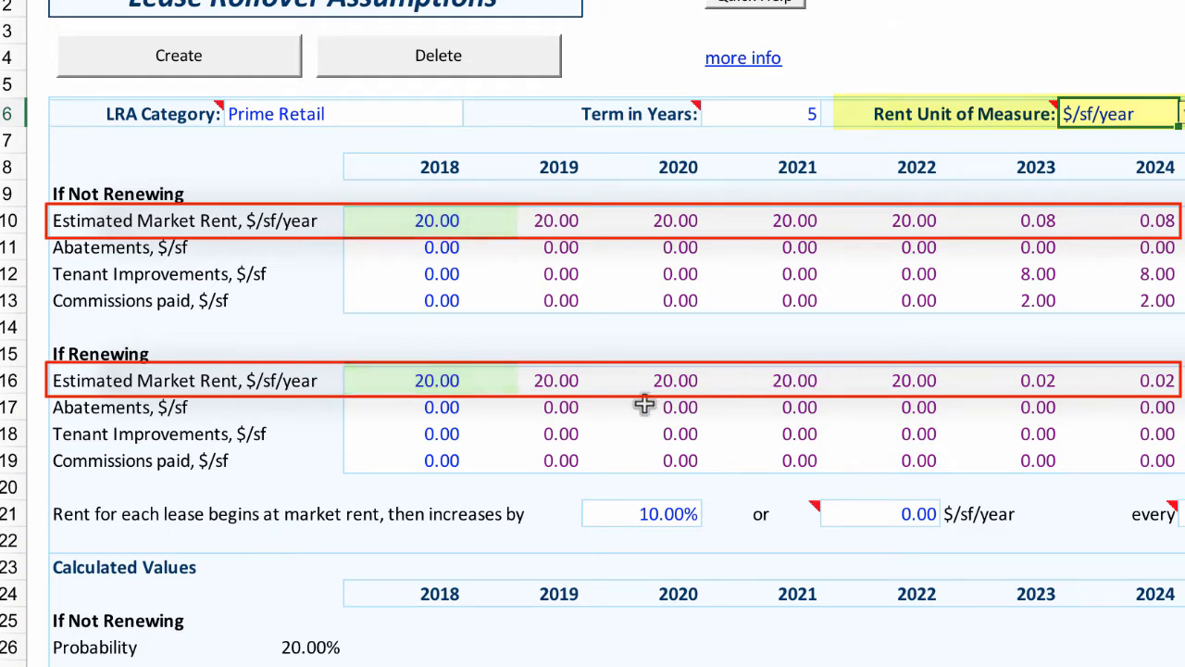
pyautogui.click(555, 377)
pyautogui.click(687, 381)
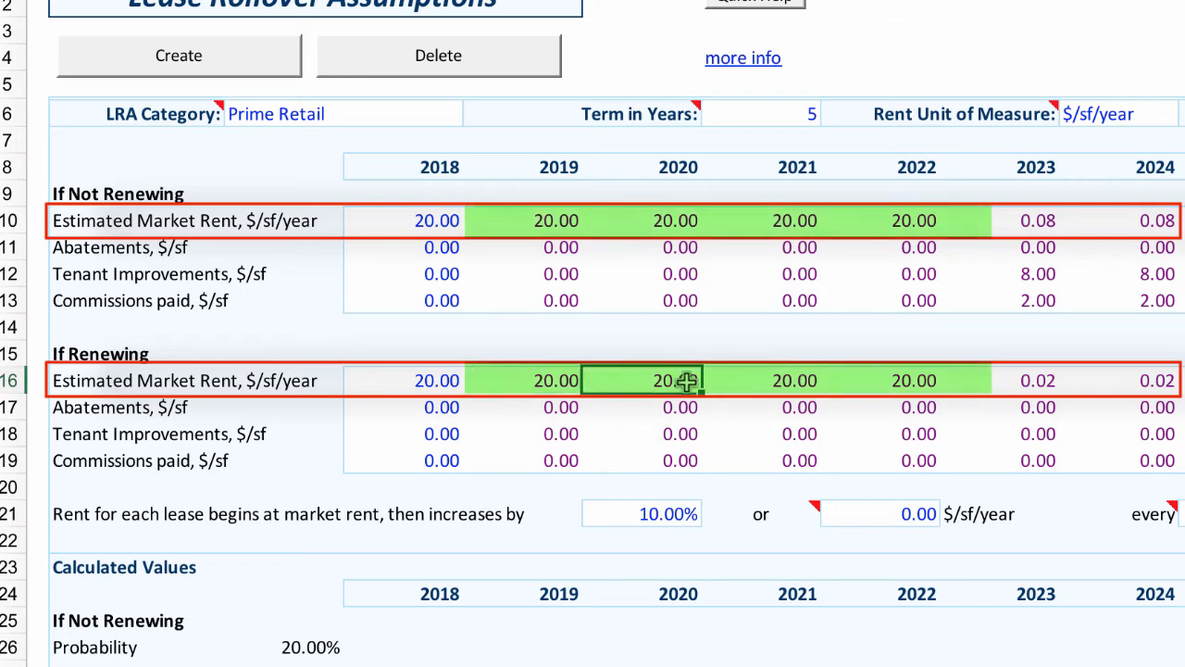
pyautogui.click(765, 381)
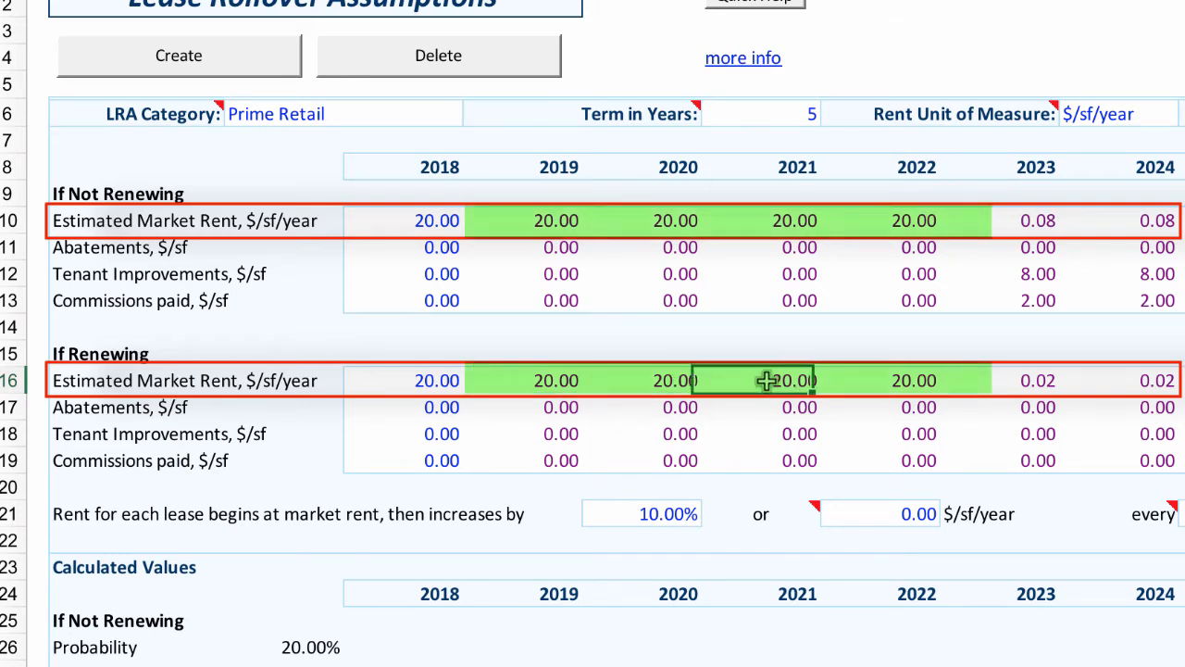
pyautogui.click(922, 384)
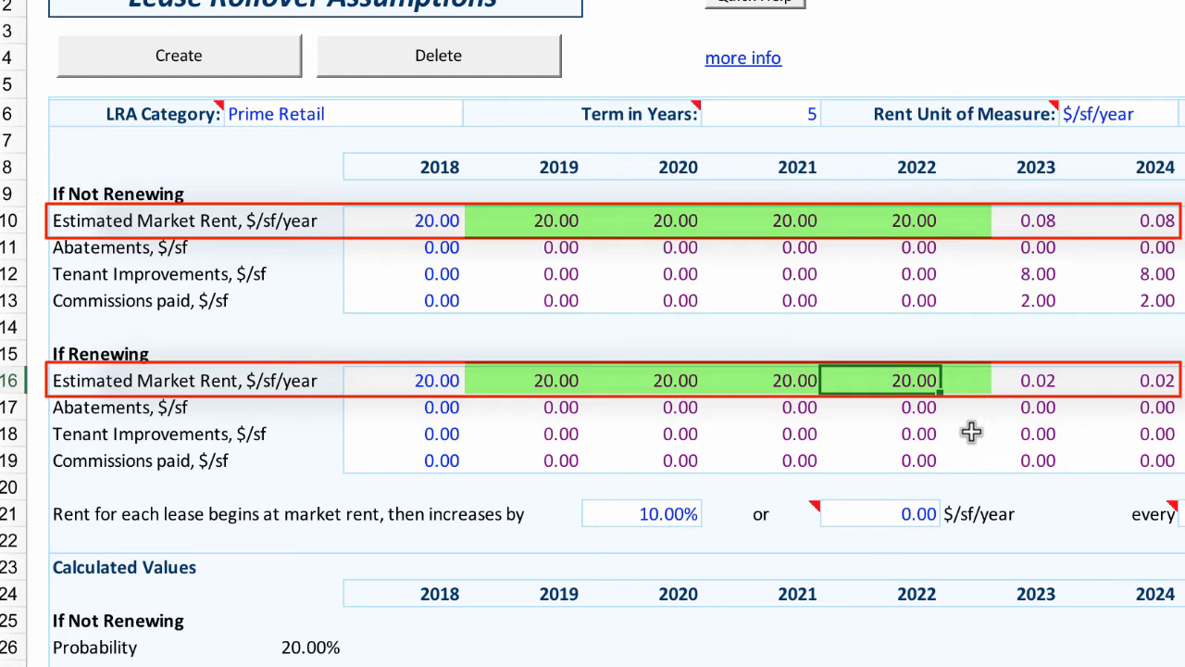
# Step: Set the 2023 If Renewing Estimated Market Rent to .02
pyautogui.click(1051, 382)
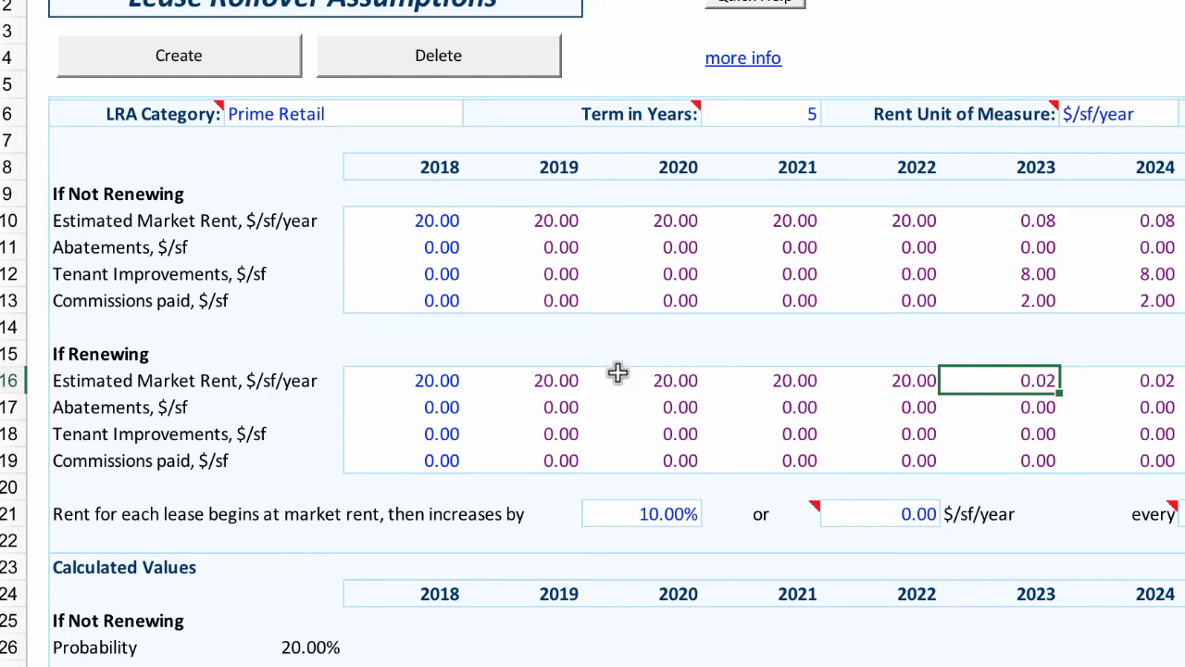
pyautogui.moveTo(572, 381); pyautogui.dragTo(866, 381)
pyautogui.click(1048, 381)
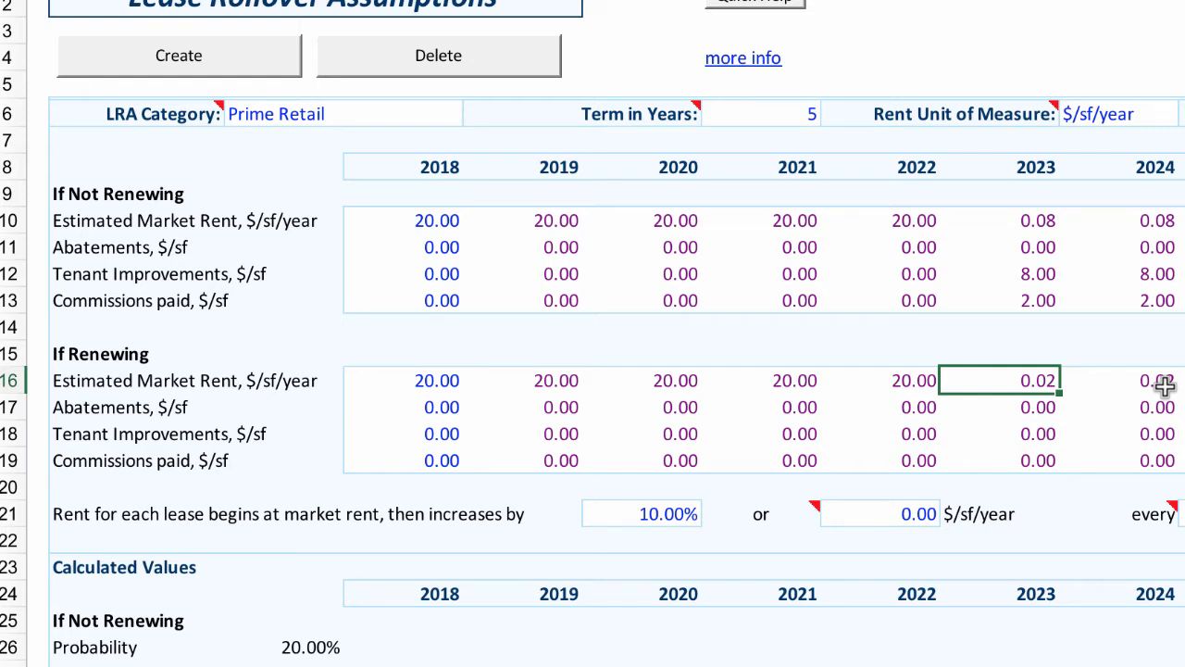
pyautogui.press('BackSpace')
pyautogui.write('.02')
pyautogui.press('Return')
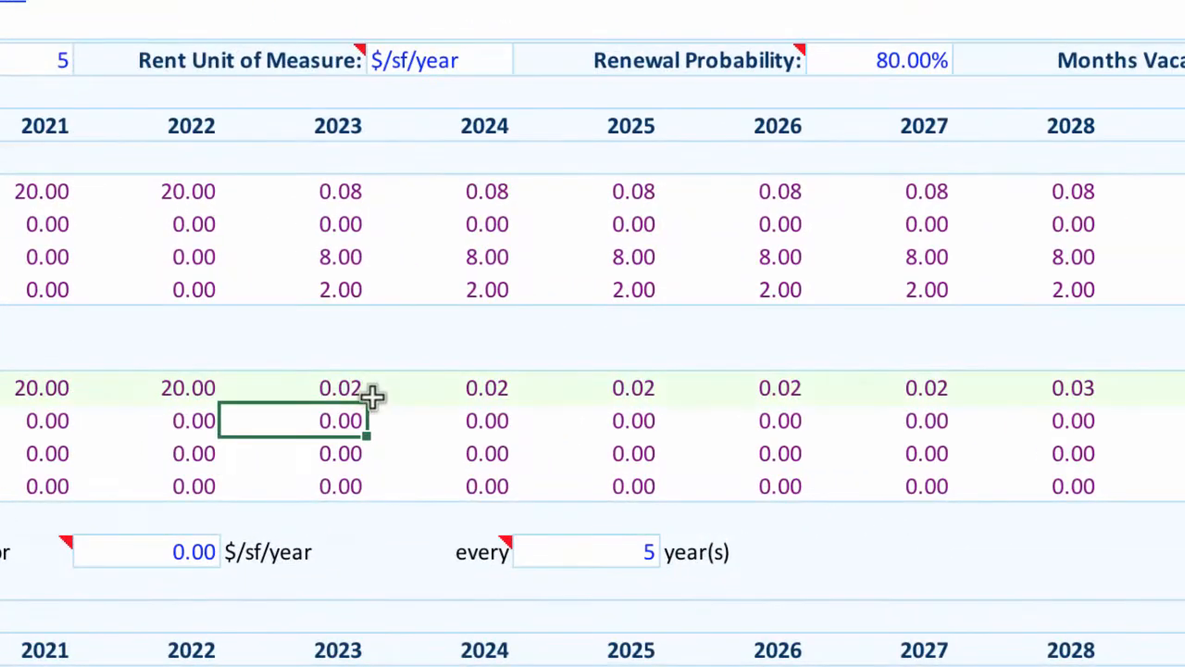
# Step: Examine the renewing market rents and the rent-increase settings in row 21
pyautogui.click(351, 389)
pyautogui.click(166, 391)
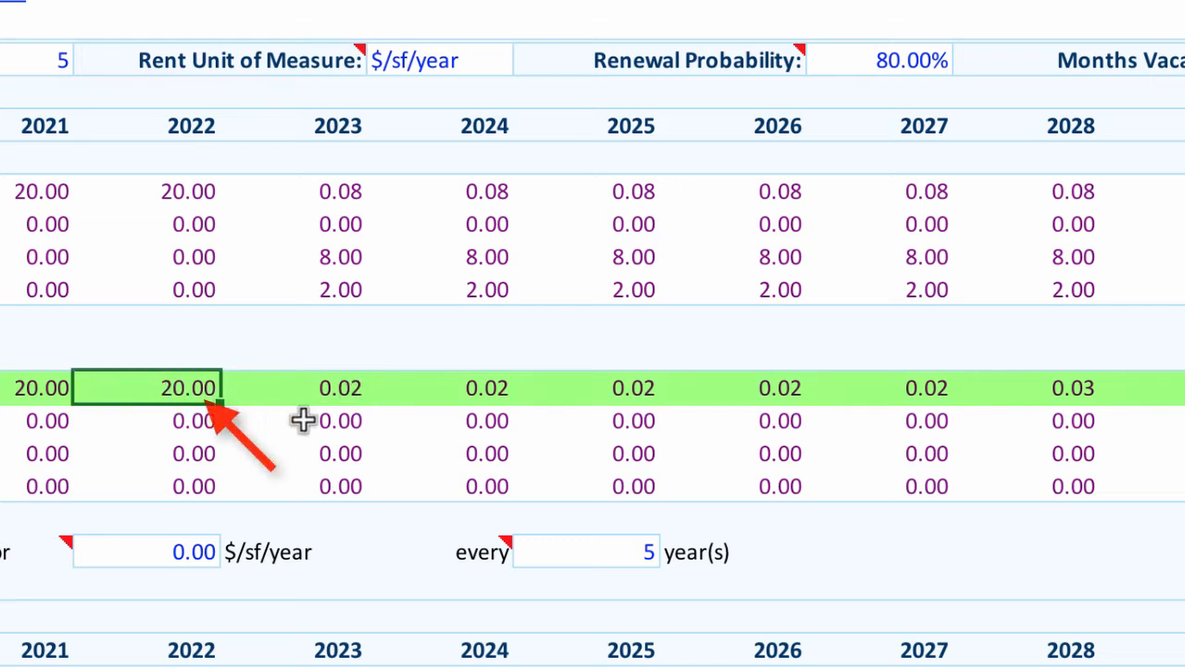
pyautogui.click(338, 393)
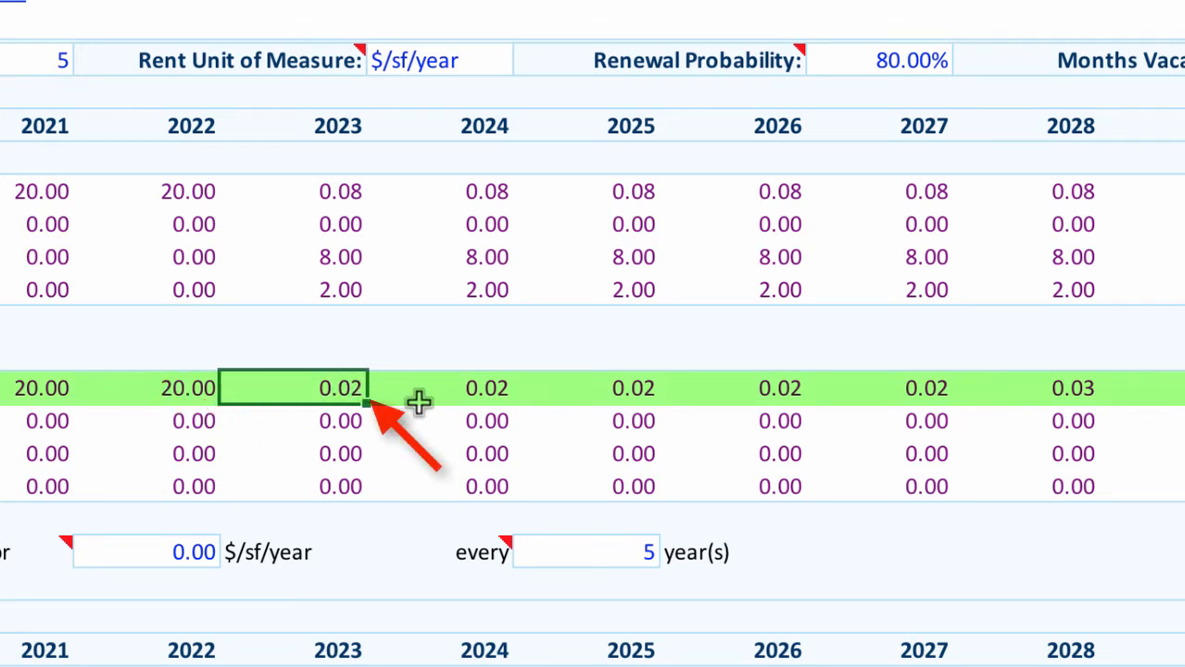
pyautogui.click(1080, 387)
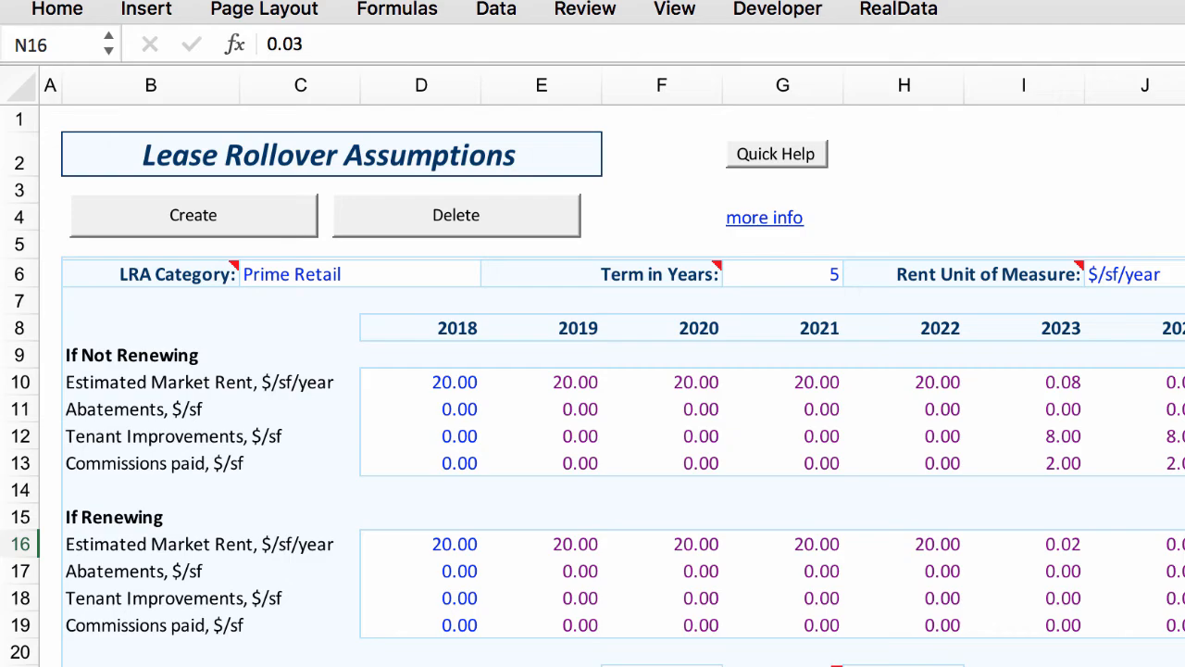
pyautogui.click(16, 397)
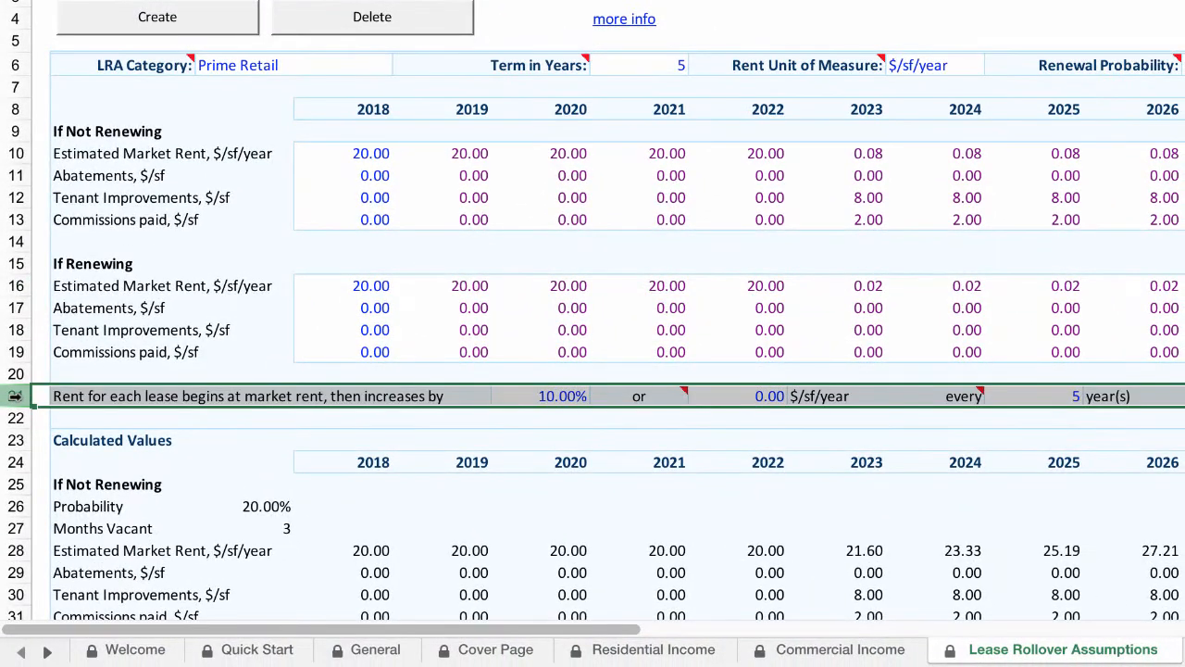
pyautogui.click(41, 396)
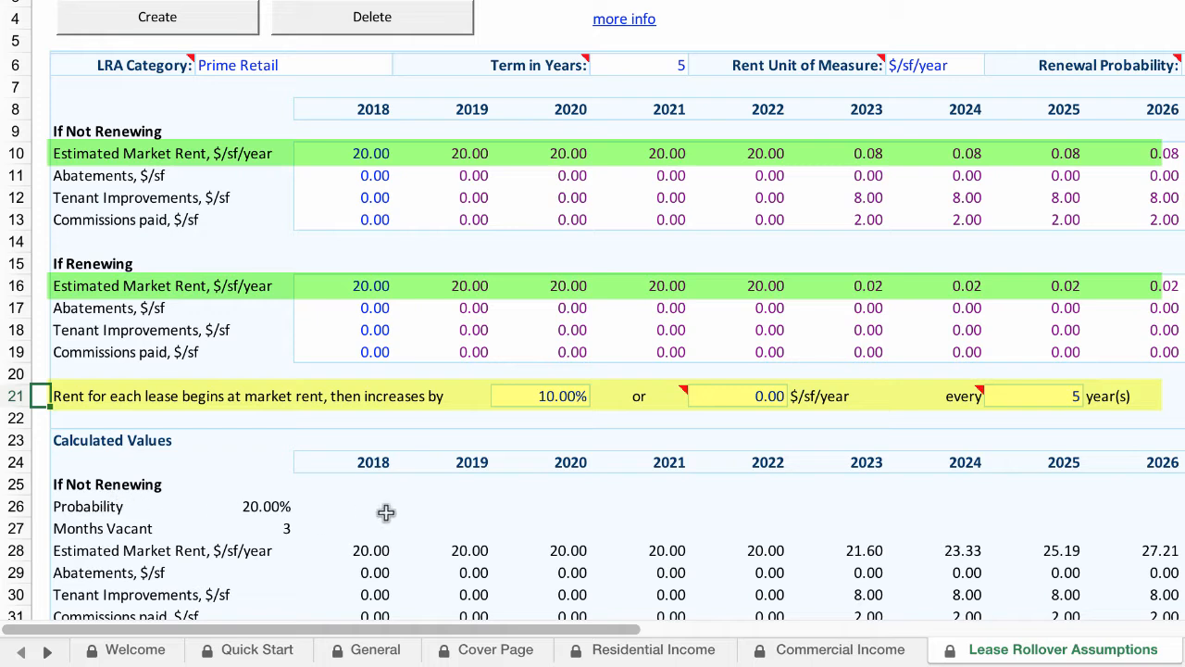
pyautogui.click(706, 397)
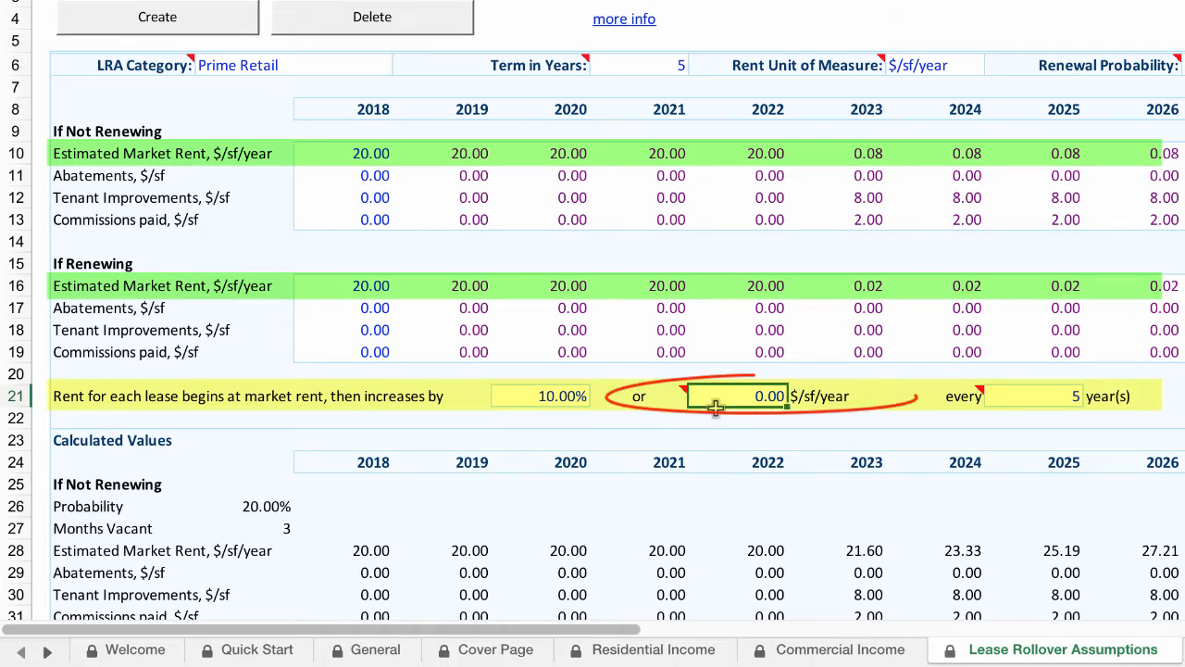
pyautogui.click(559, 400)
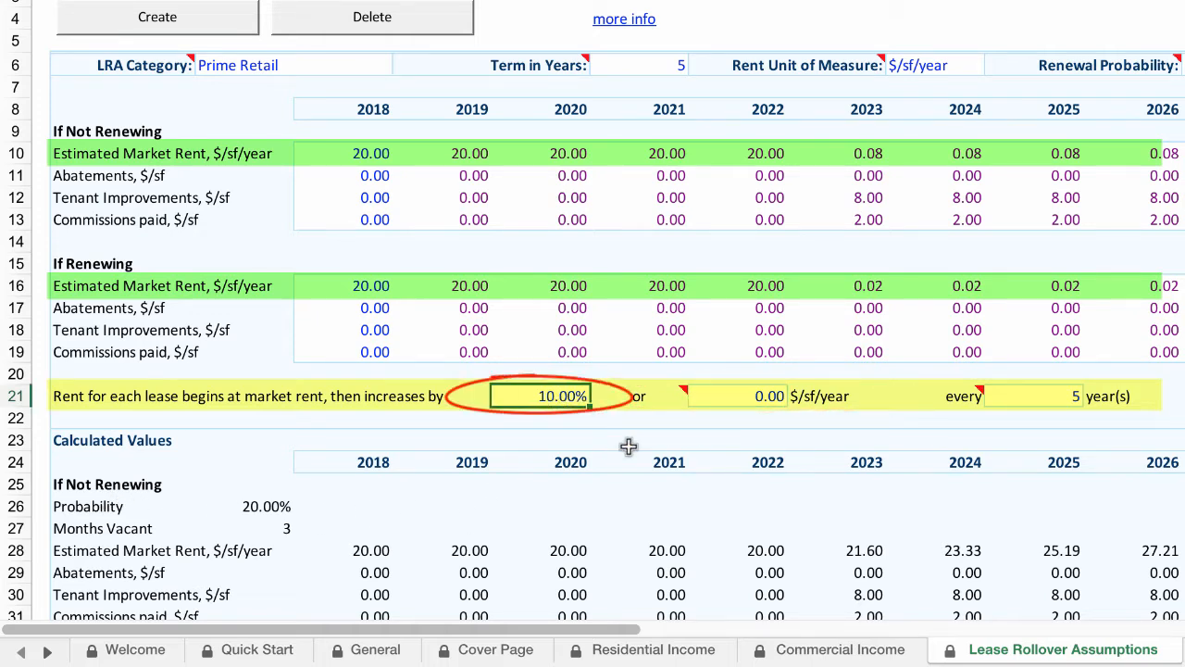
pyautogui.click(1049, 397)
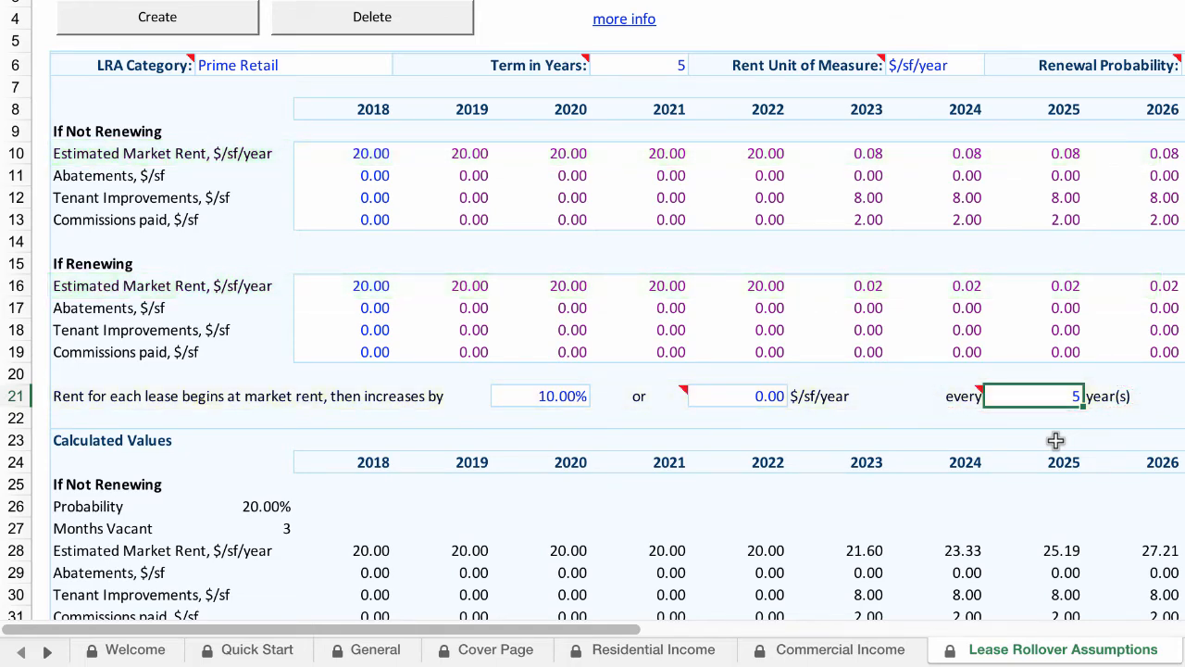
# Step: Review the Calculated Values section for not renewing, renewing and weighted average
pyautogui.scroll(-4, 1056, 441)
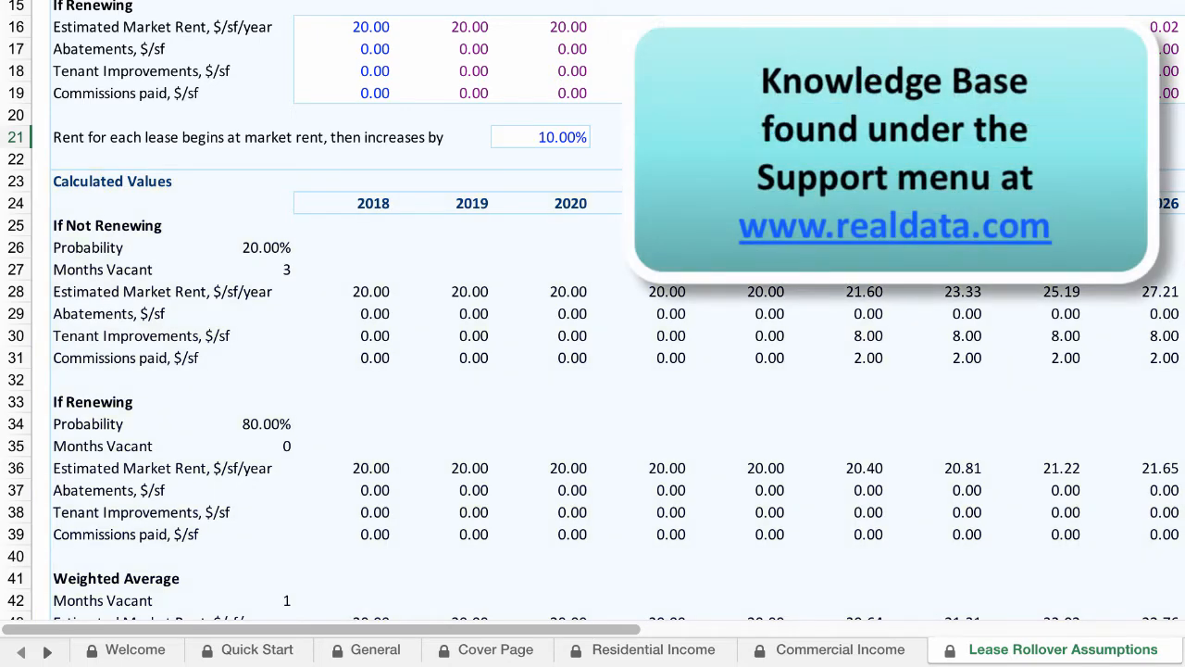
pyautogui.scroll(-1, 592, 310)
pyautogui.scroll(-1, 593, 310)
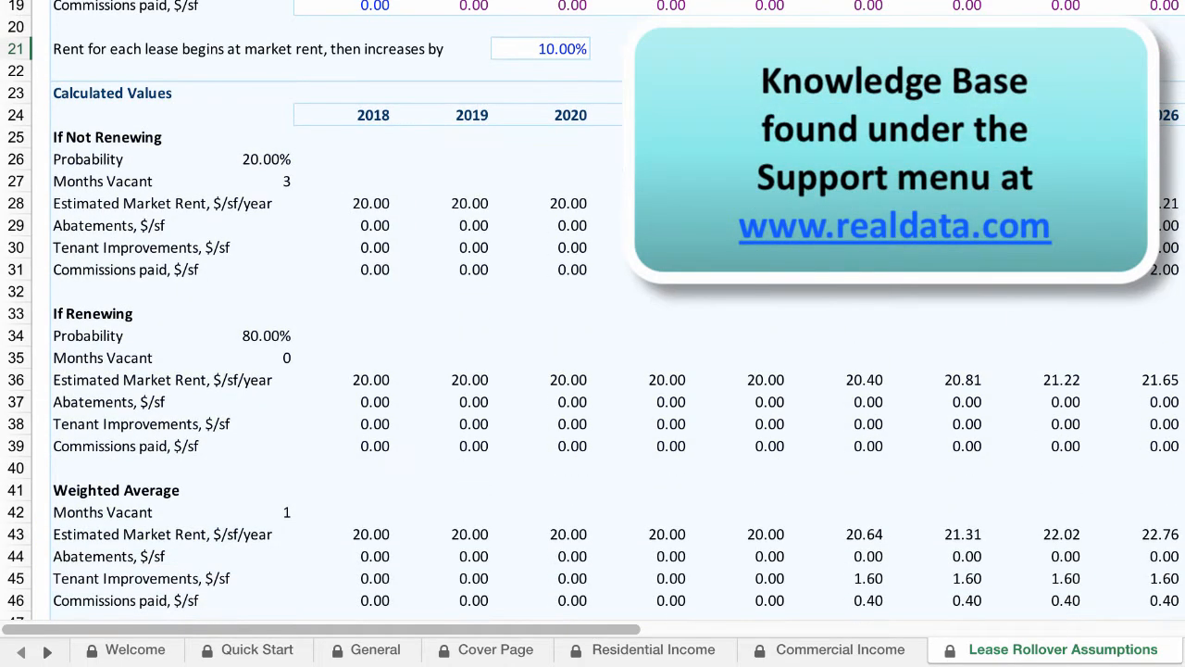
pyautogui.scroll(-1, 593, 310)
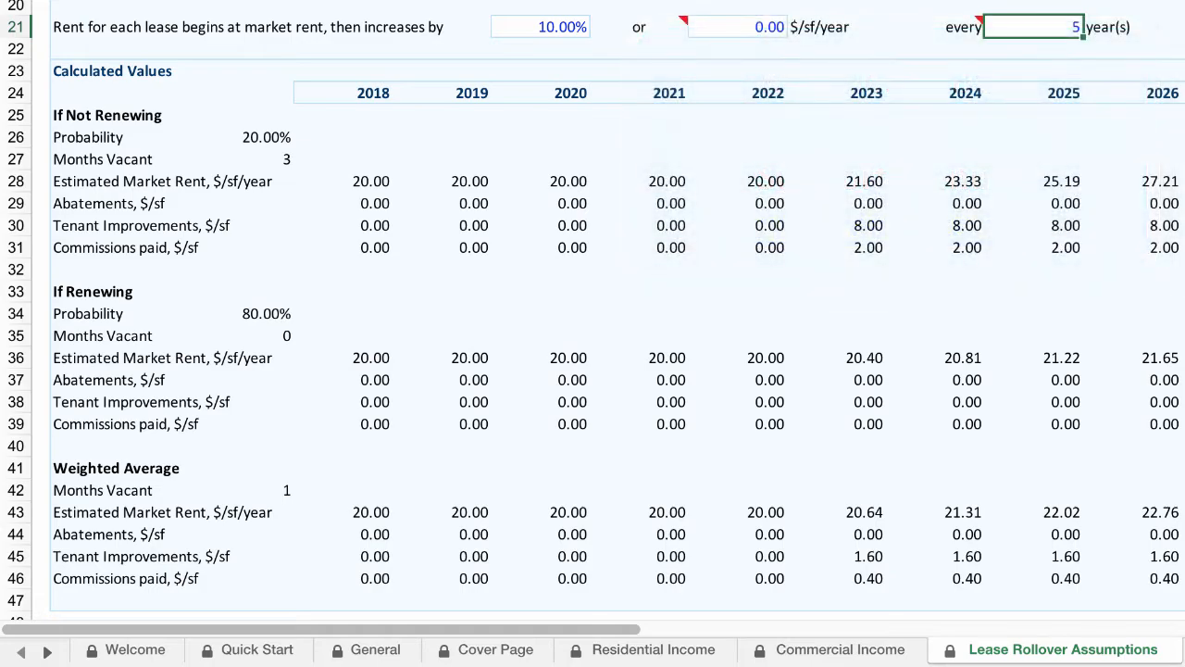
pyautogui.scroll(2, 593, 310)
pyautogui.scroll(5, 593, 333)
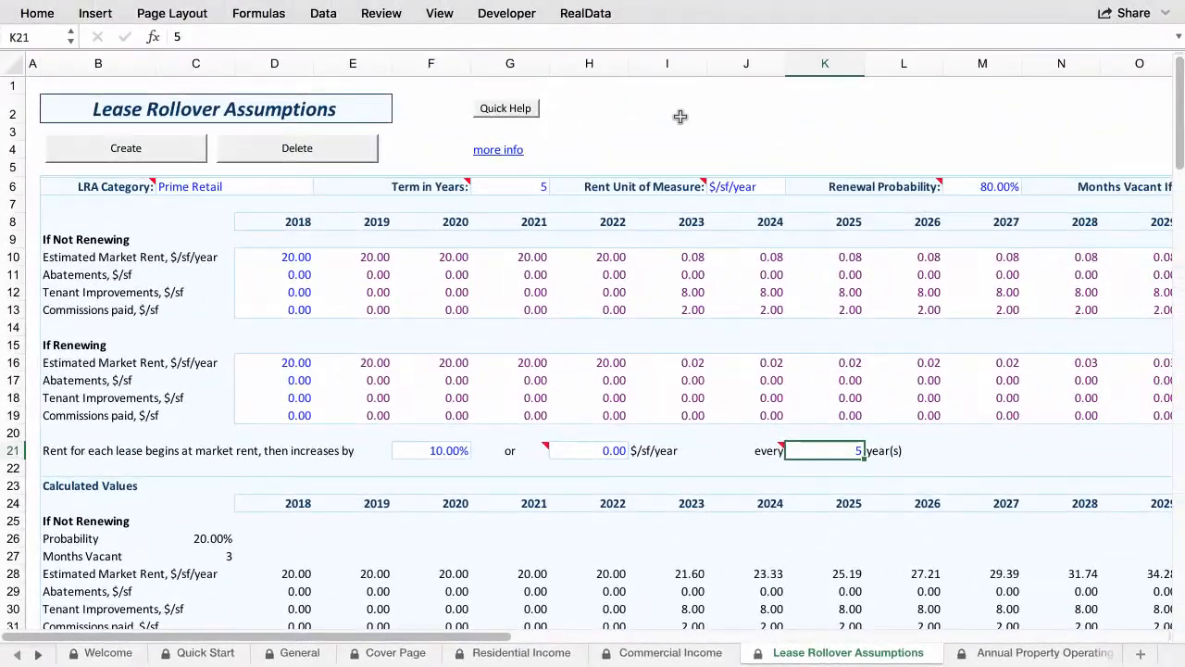
pyautogui.click(316, 156)
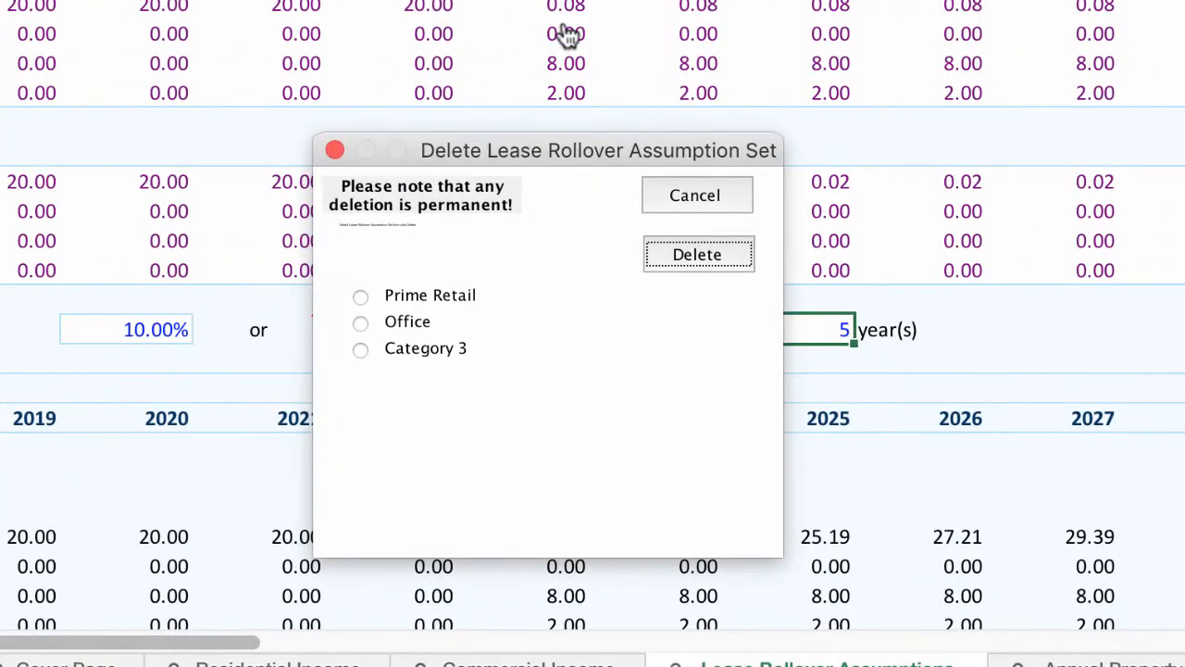
pyautogui.click(360, 326)
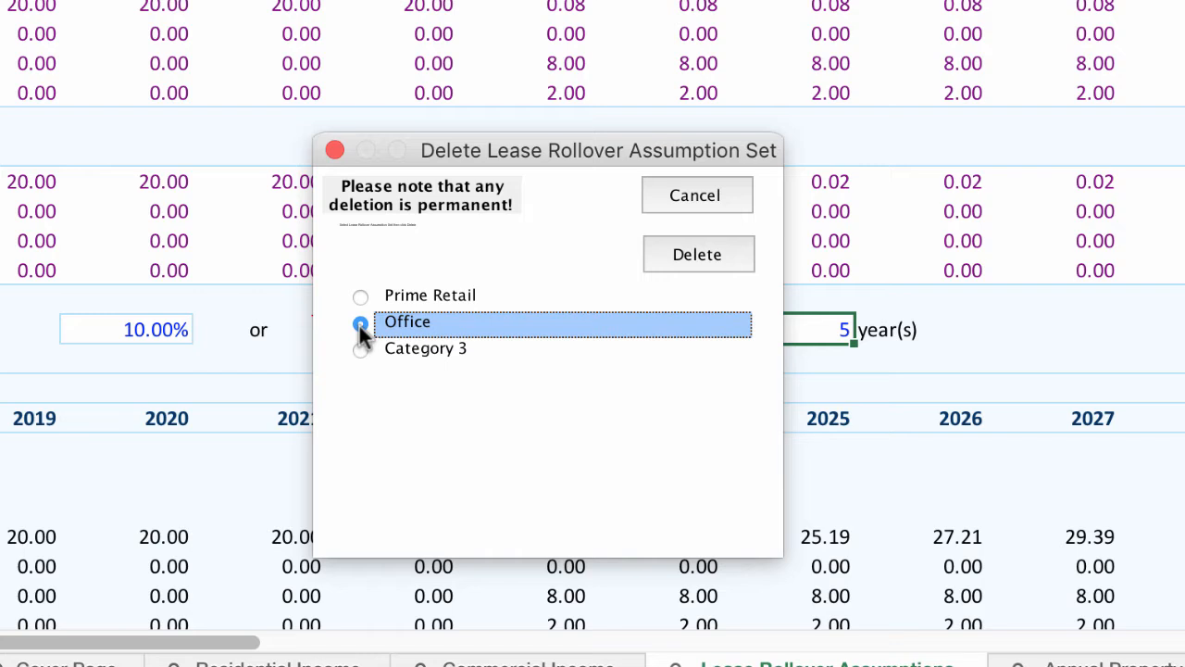
pyautogui.click(682, 252)
pyautogui.click(695, 197)
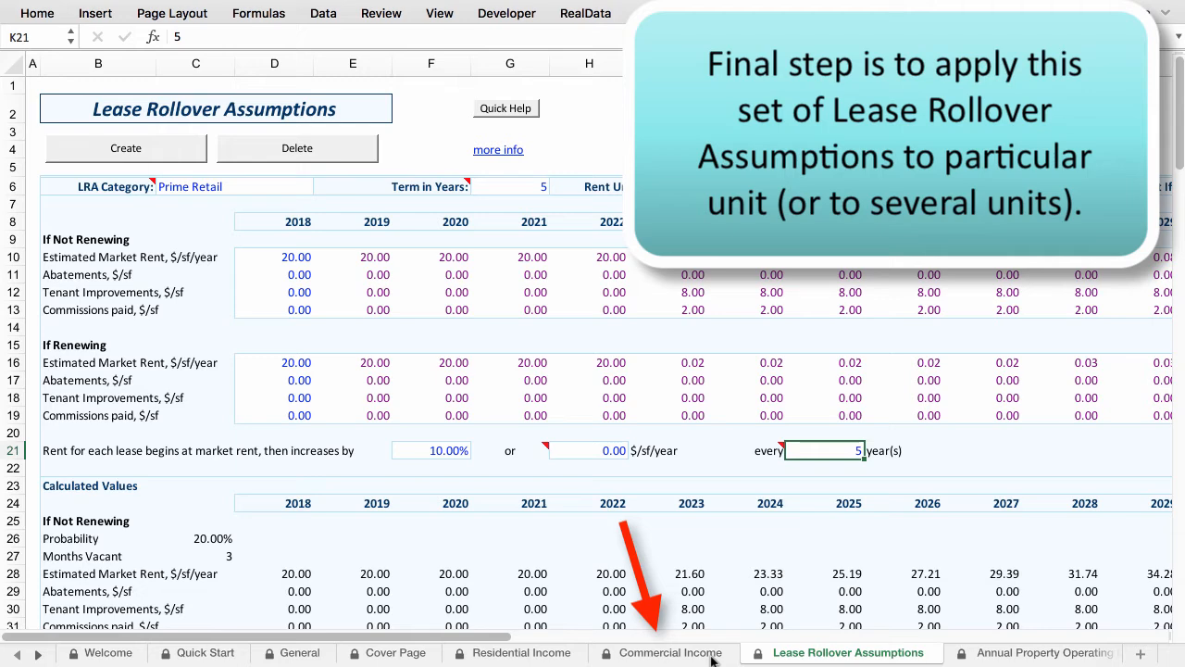
# Step: Assign the Prime Retail LRA category to unit 100 on the Commercial Income sheet and apply the rollover assumptions
pyautogui.click(671, 653)
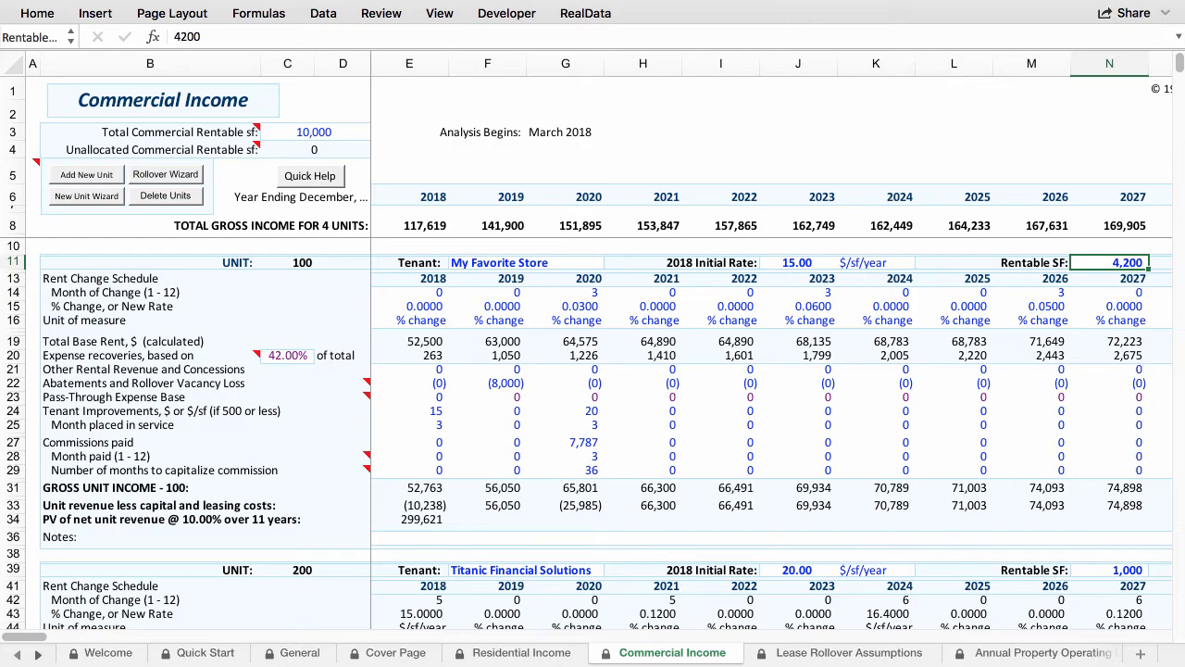
pyautogui.press('Right')
pyautogui.press('Right')
pyautogui.press('Right')
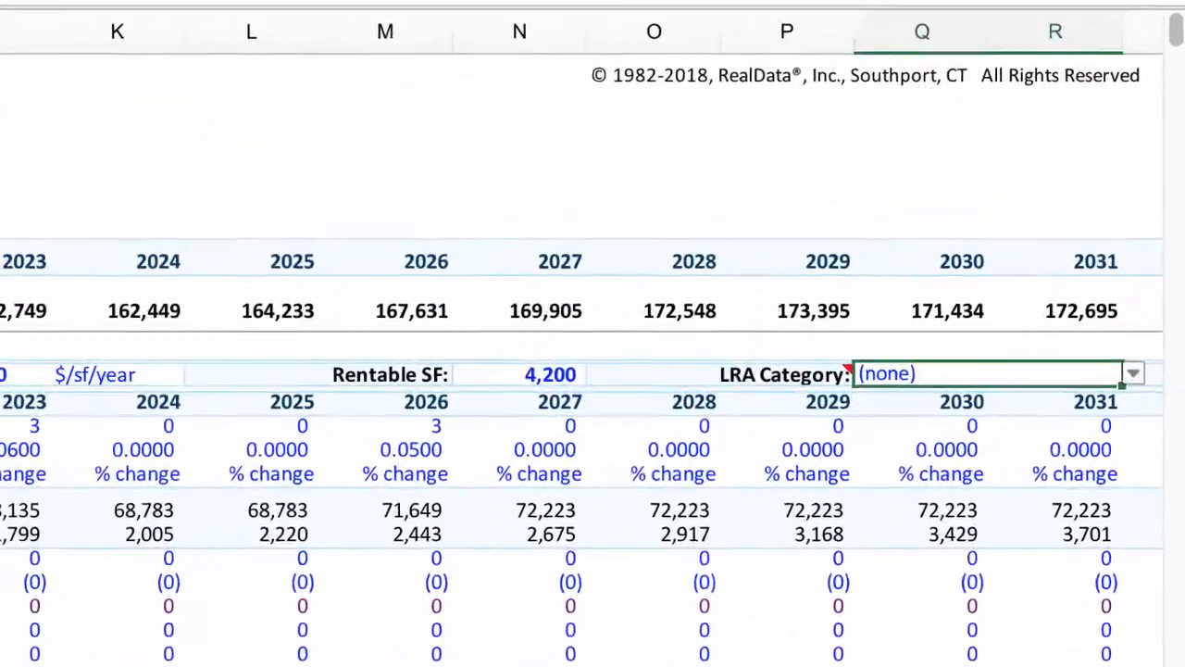
pyautogui.click(1131, 389)
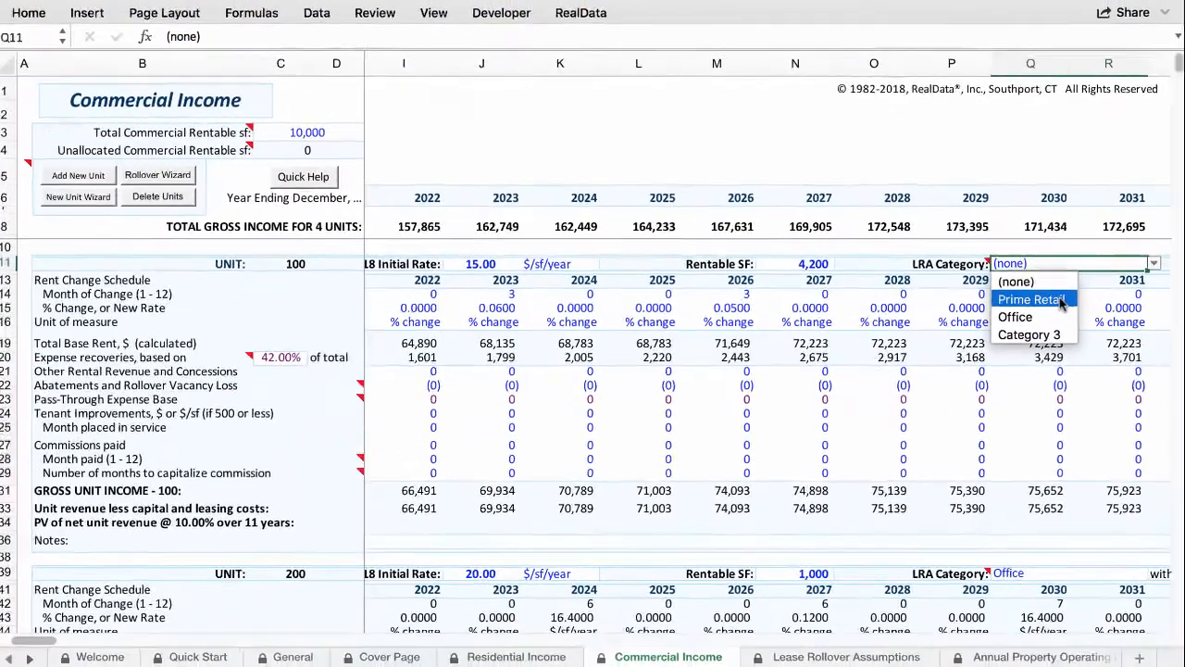
pyautogui.click(1003, 395)
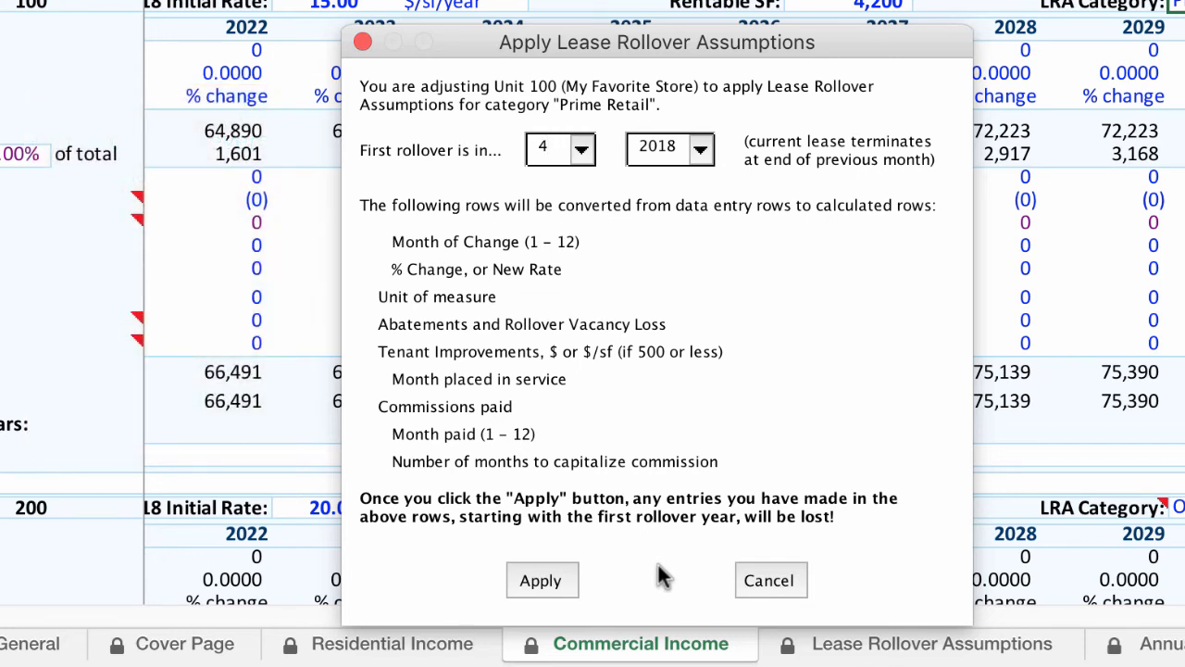
pyautogui.click(541, 580)
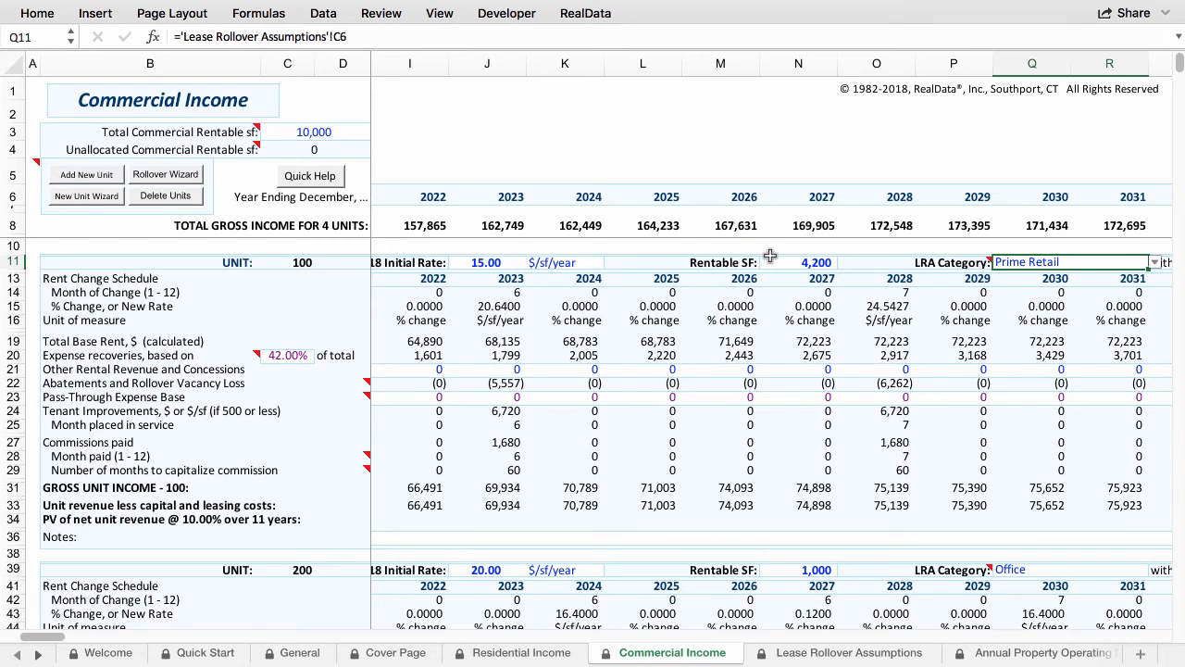
pyautogui.moveTo(40, 638); pyautogui.dragTo(23, 641)
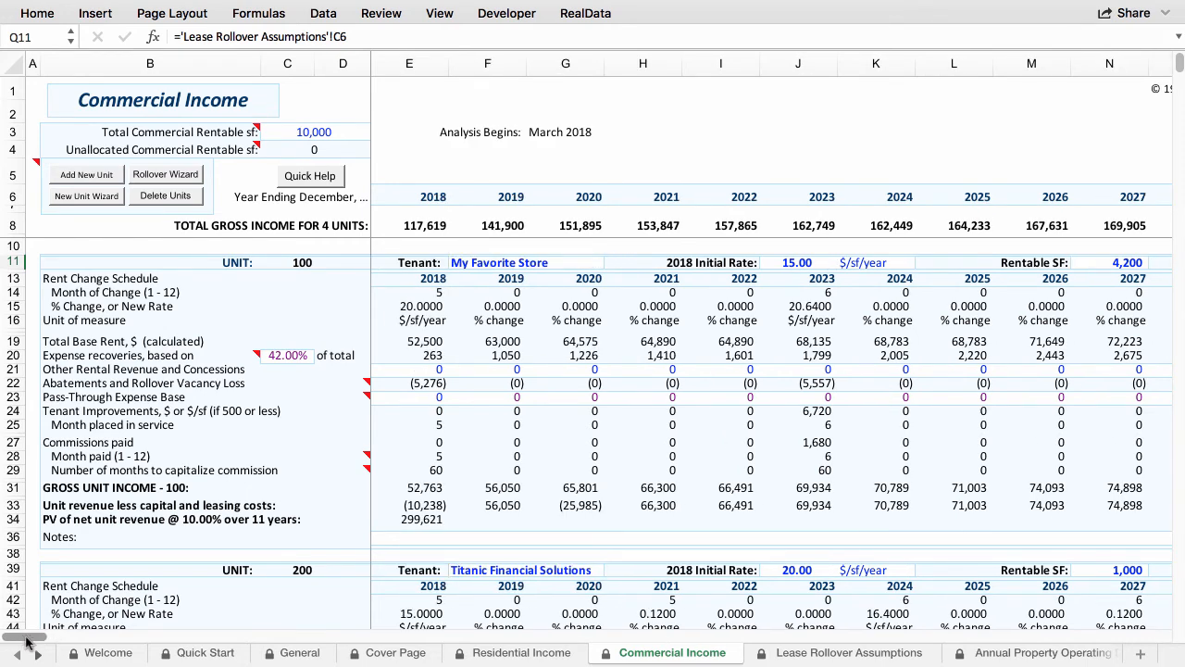